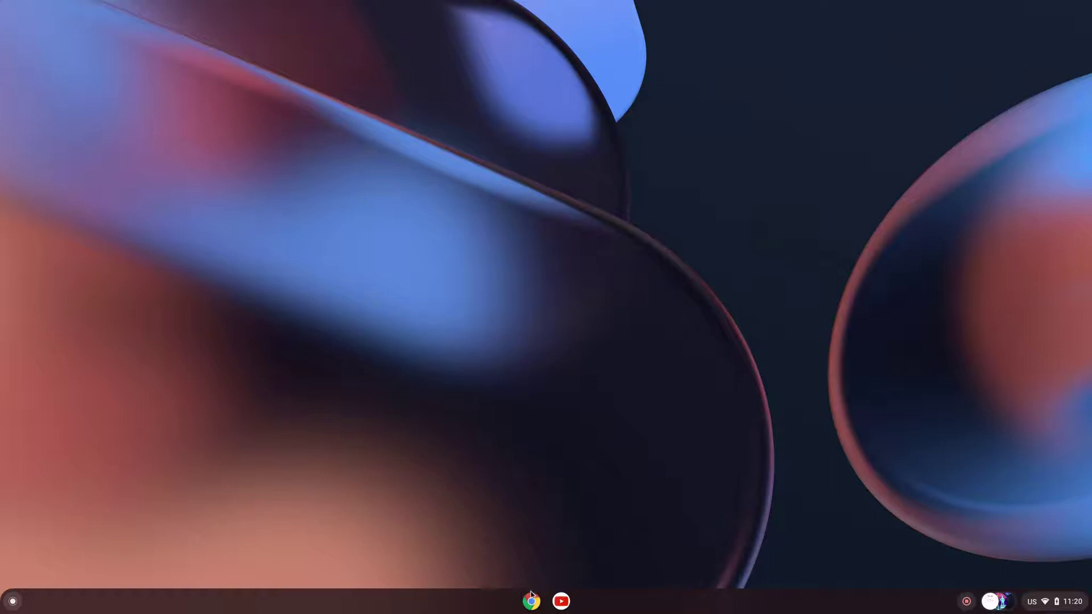
# Launch Google Chrome from the shelf on a blank new tab.
pyautogui.click(532, 602)
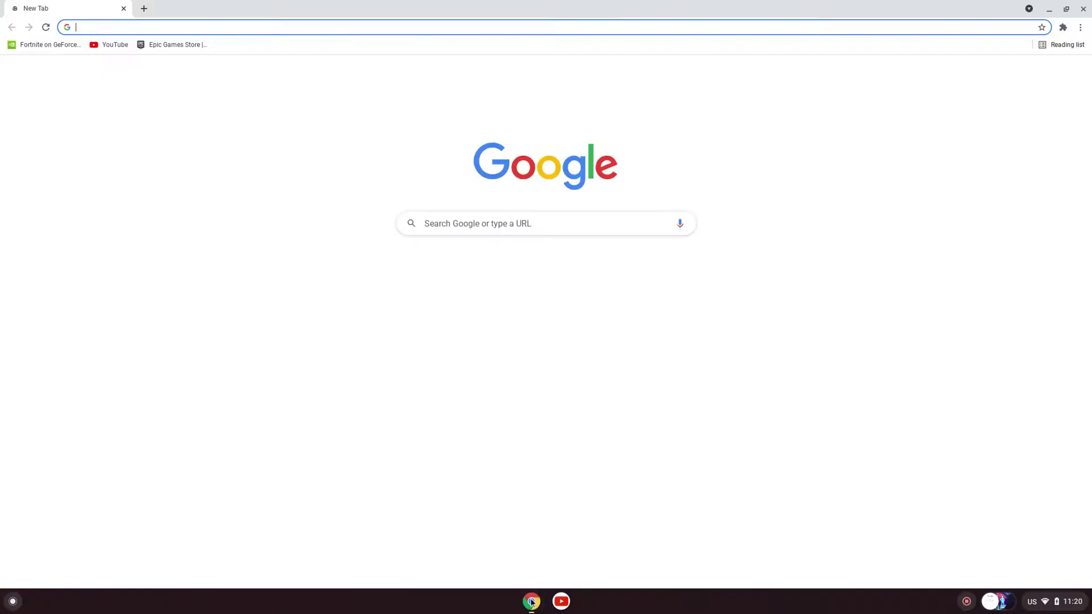
# Open GeForce NOW from the Fortnite bookmark and list the streaming resolutions in Custom quality settings.
pyautogui.click(41, 45)
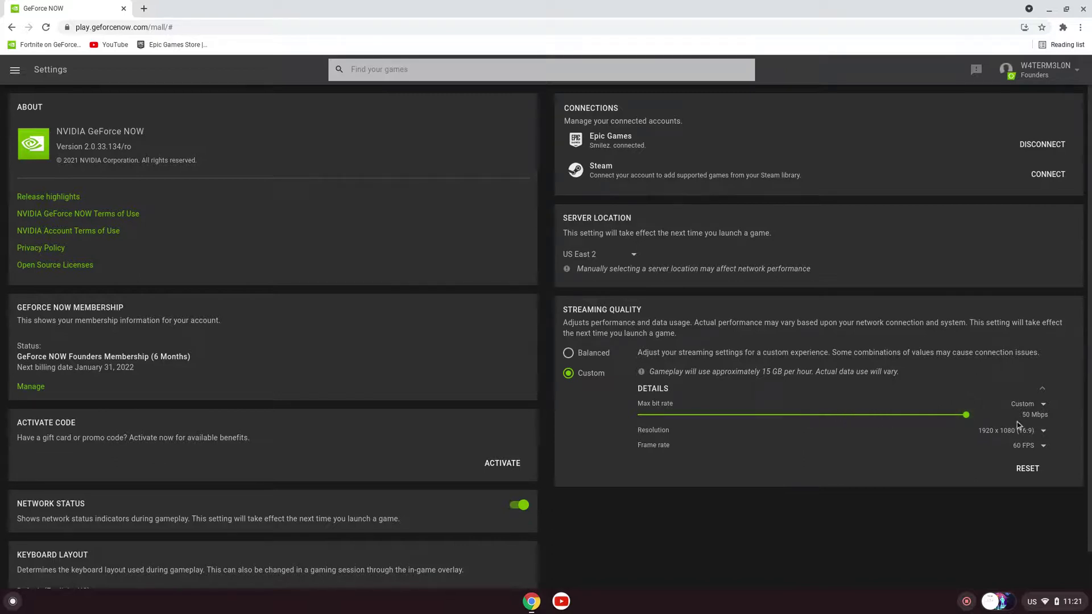
pyautogui.click(1043, 437)
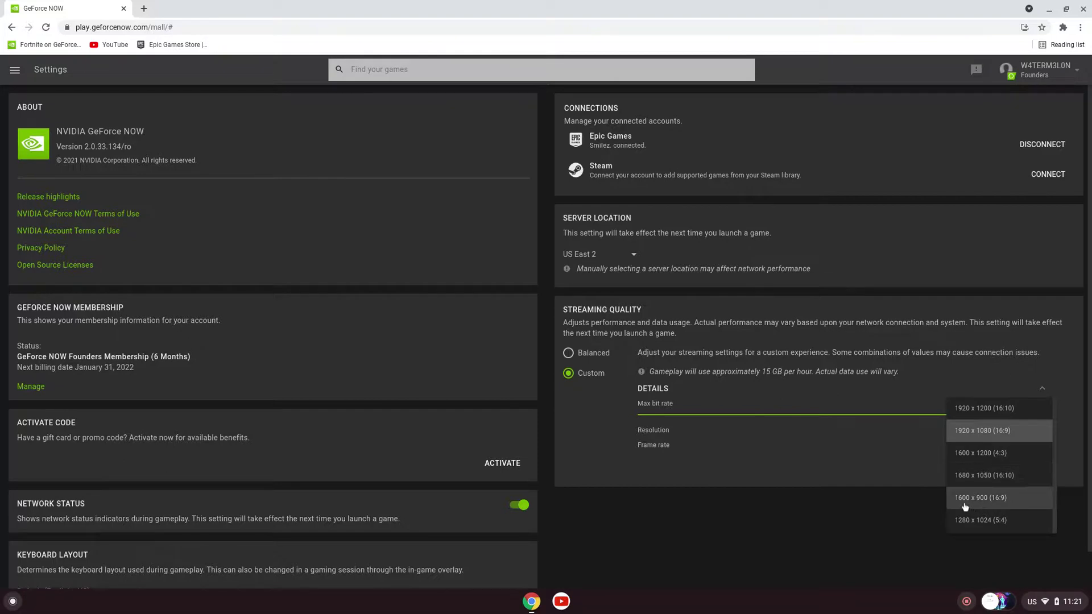
pyautogui.click(825, 452)
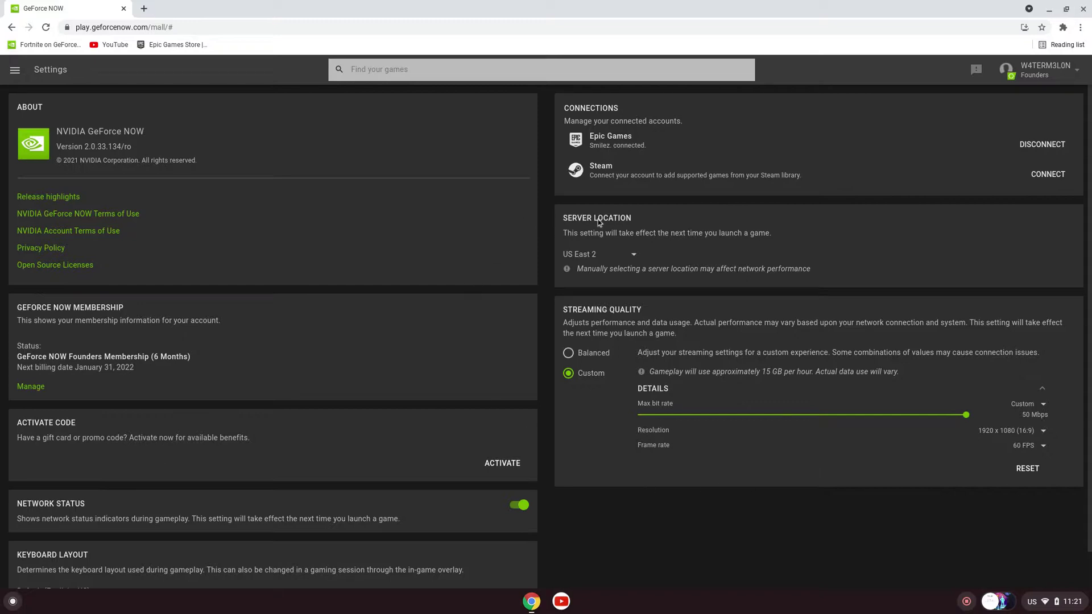
pyautogui.click(601, 255)
pyautogui.scroll(4, 589, 230)
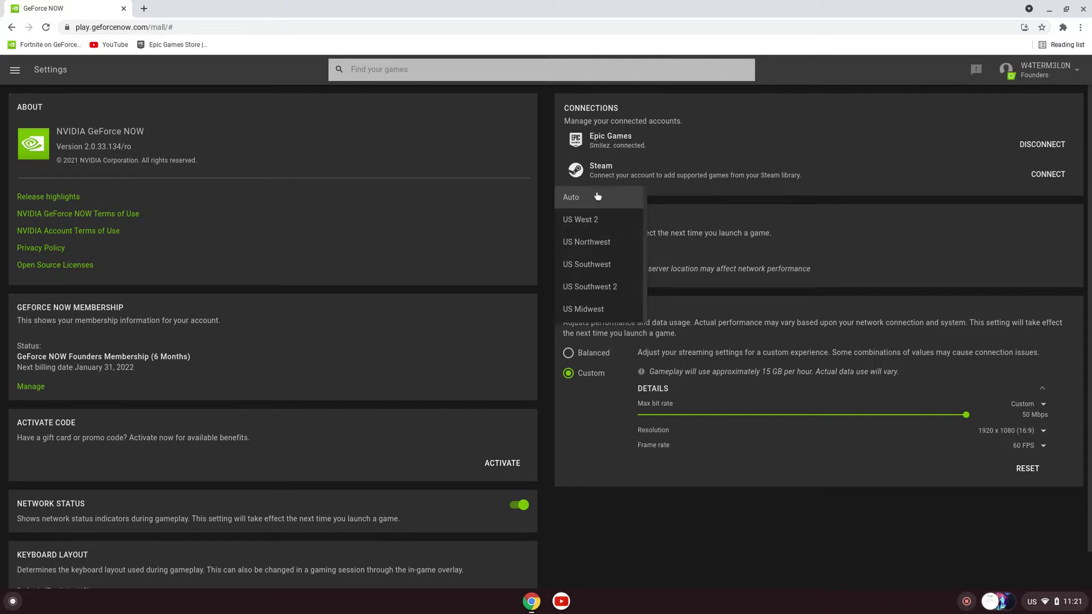
pyautogui.scroll(-2, 595, 221)
pyautogui.scroll(-2, 595, 230)
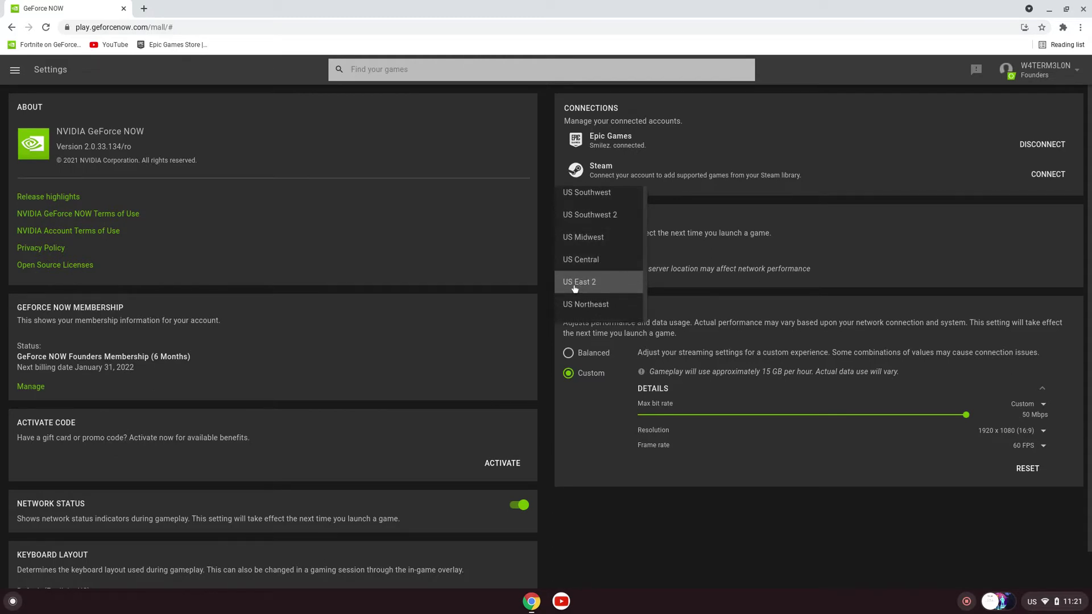
pyautogui.scroll(3, 580, 256)
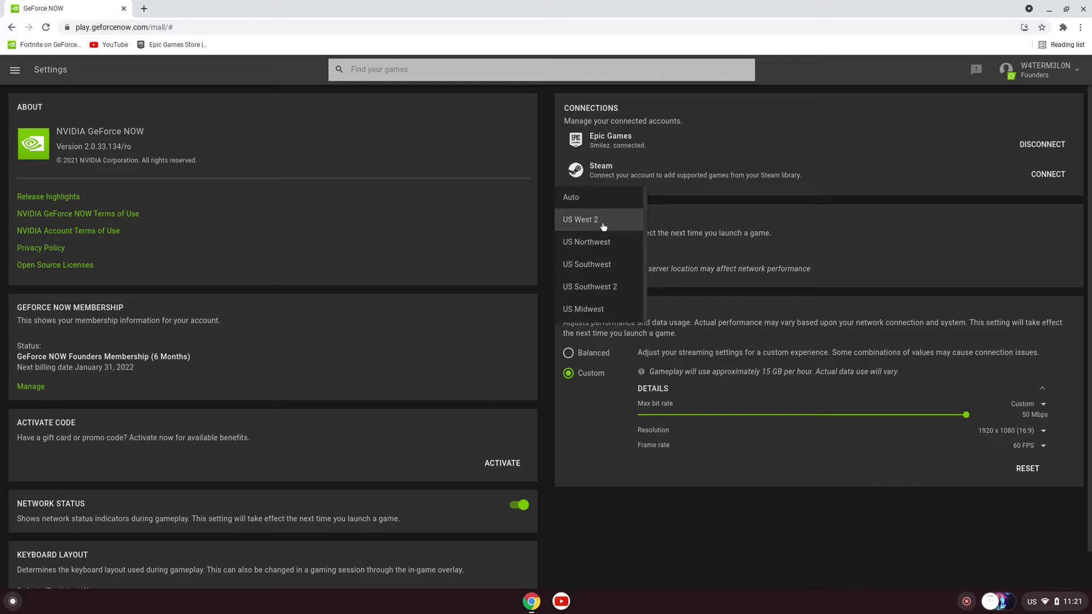
pyautogui.scroll(-3, 611, 273)
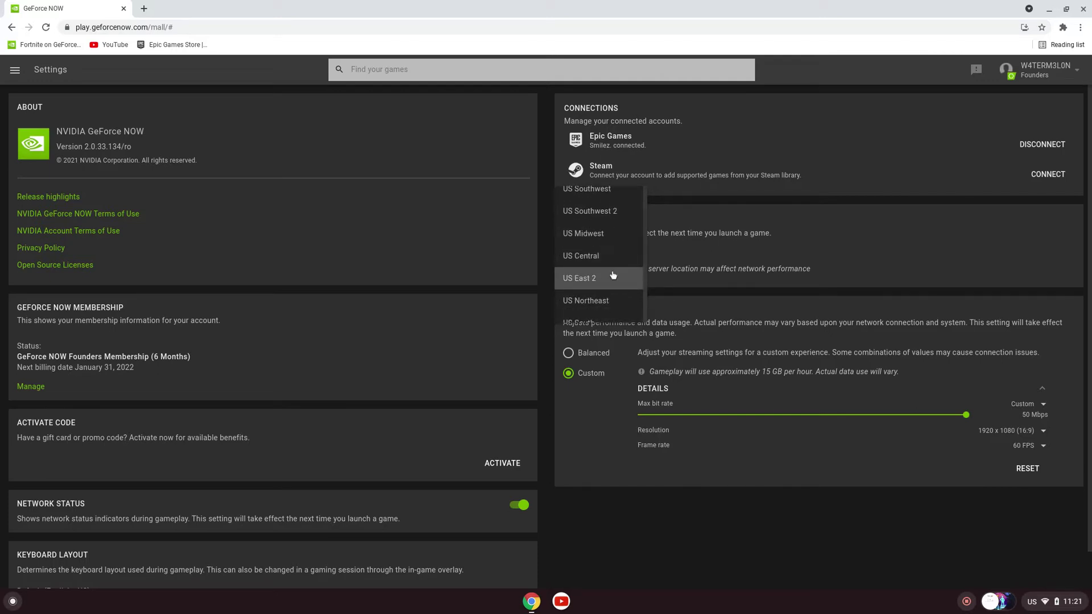
pyautogui.click(613, 276)
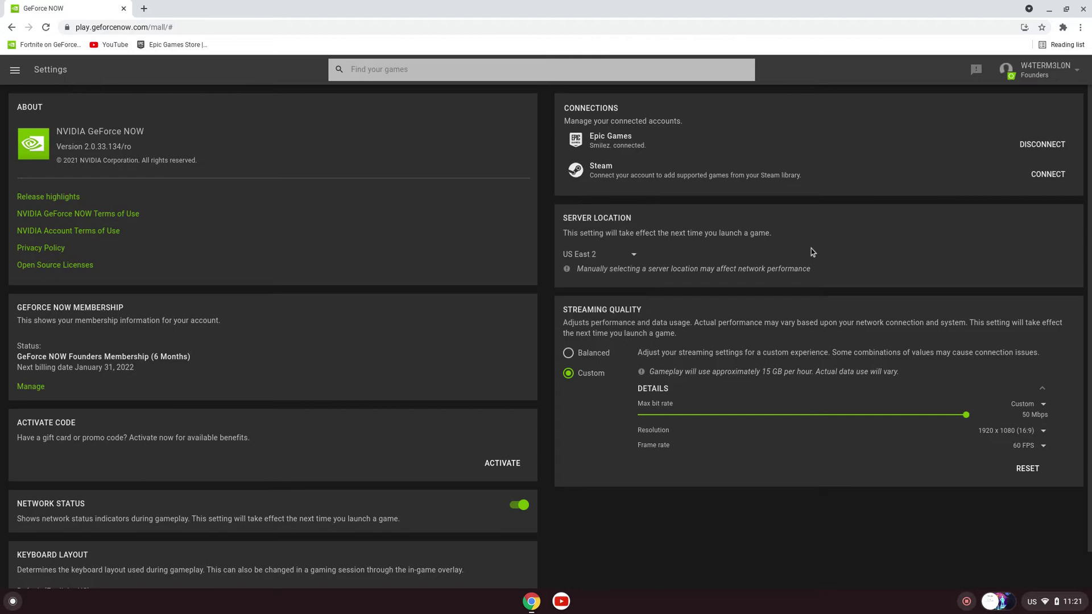